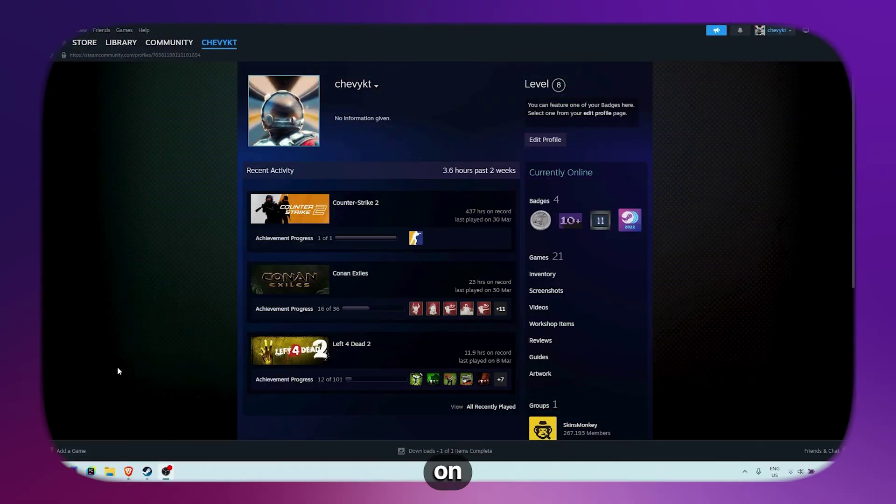
- Open the Badges page from the profile's Level heading to see level 8 and 886 XP
click(536, 84)
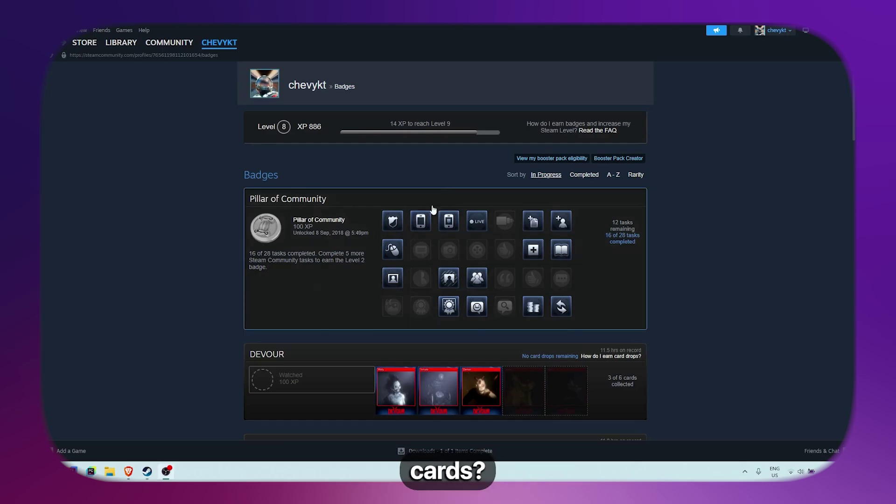
scroll(294, 187, down, 2)
scroll(241, 133, up, 2)
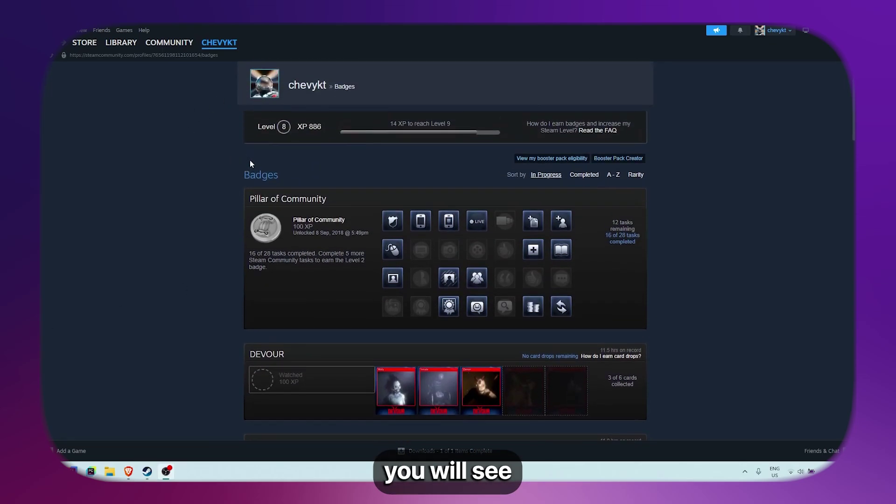
scroll(202, 194, down, 1)
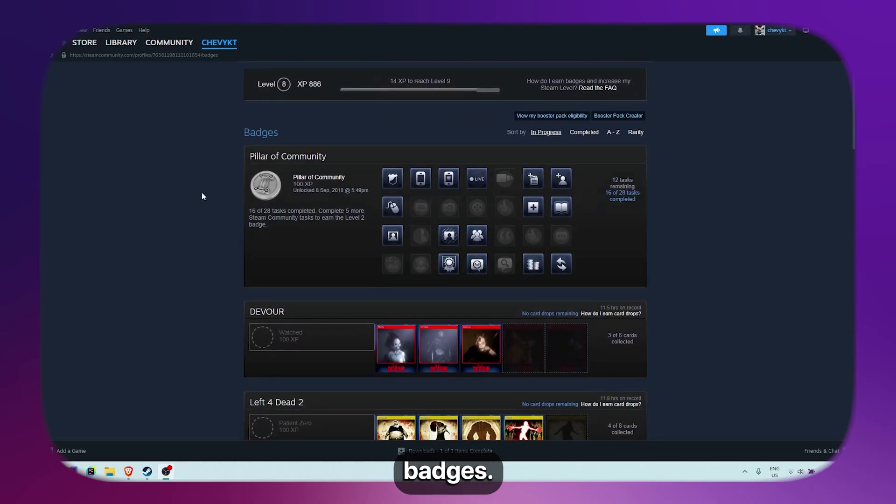
scroll(276, 283, down, 2)
scroll(269, 273, down, 1)
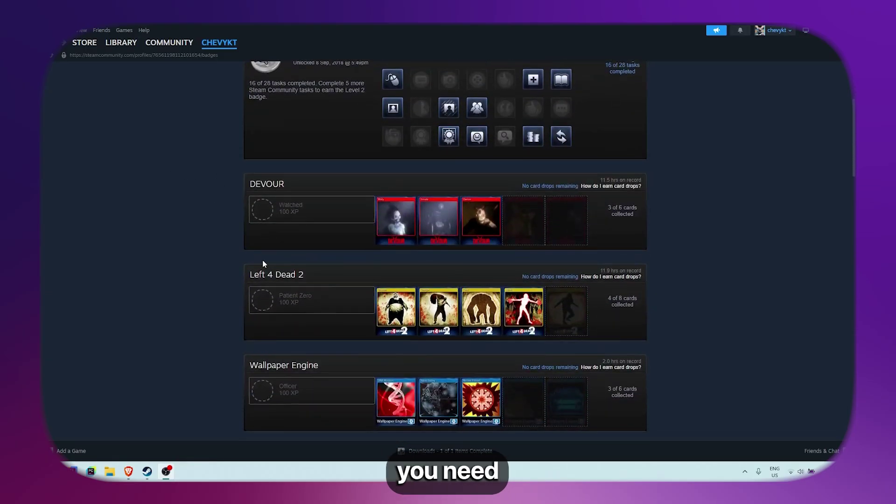
scroll(310, 270, down, 2)
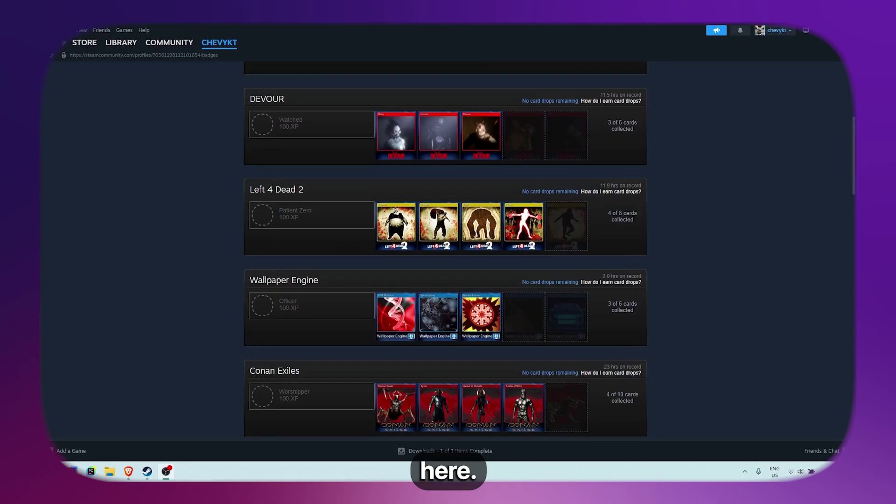
scroll(624, 226, up, 1)
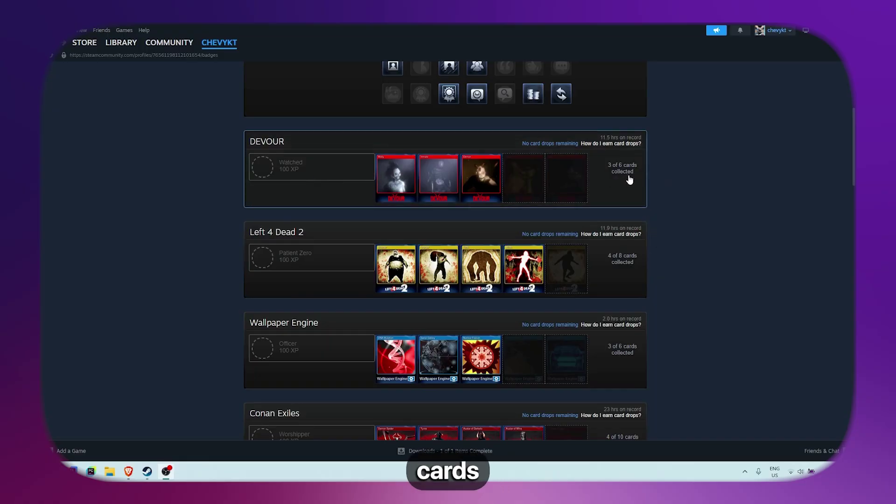
scroll(618, 221, down, 1)
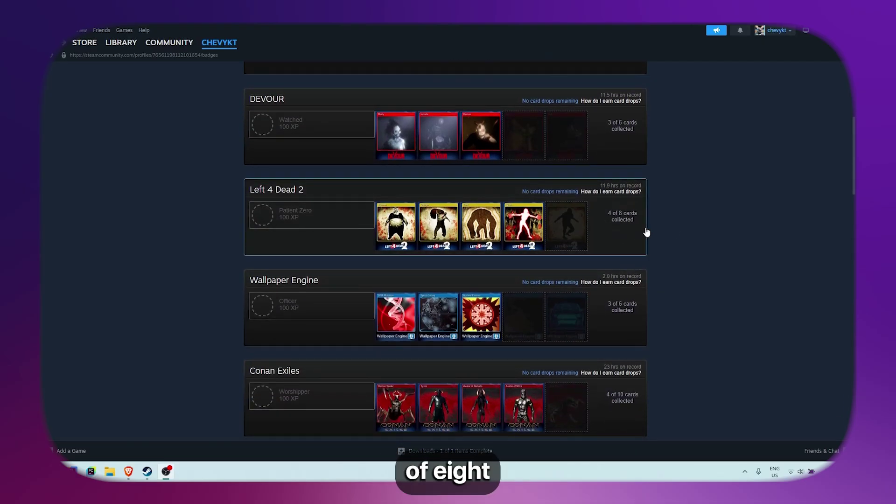
scroll(634, 203, up, 1)
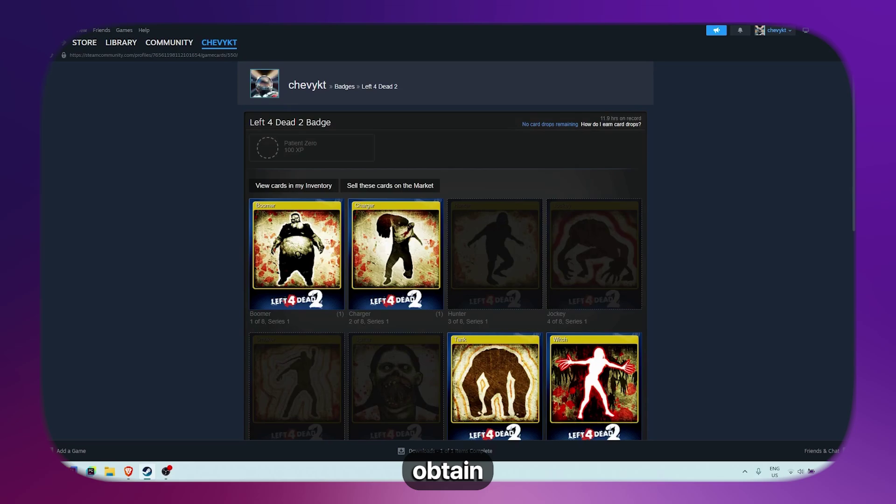
scroll(749, 306, down, 2)
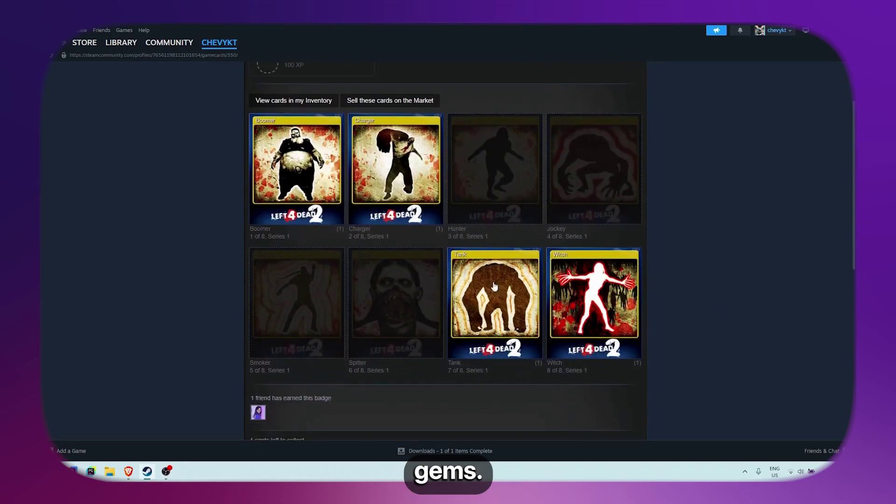
scroll(369, 314, down, 5)
scroll(380, 219, down, 2)
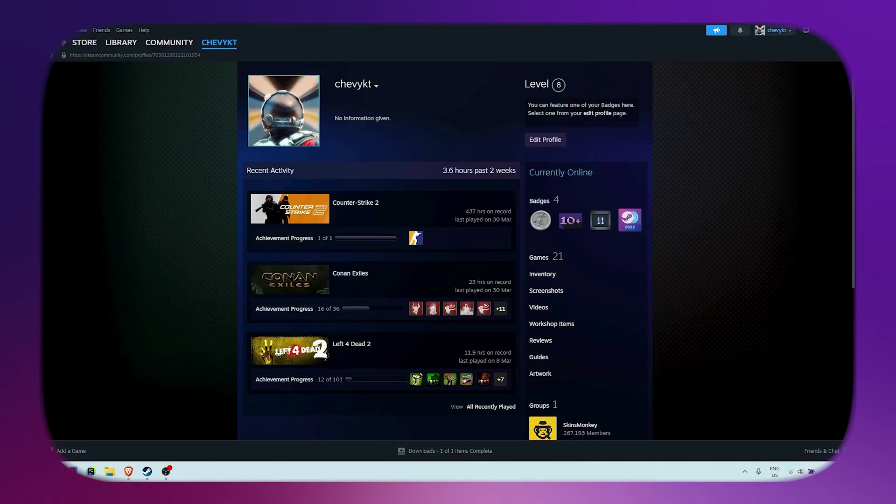
click(571, 221)
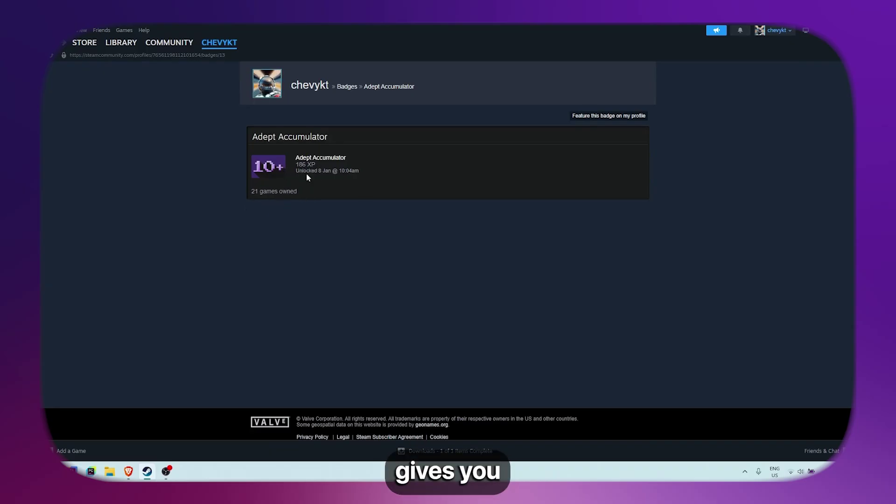
click(64, 57)
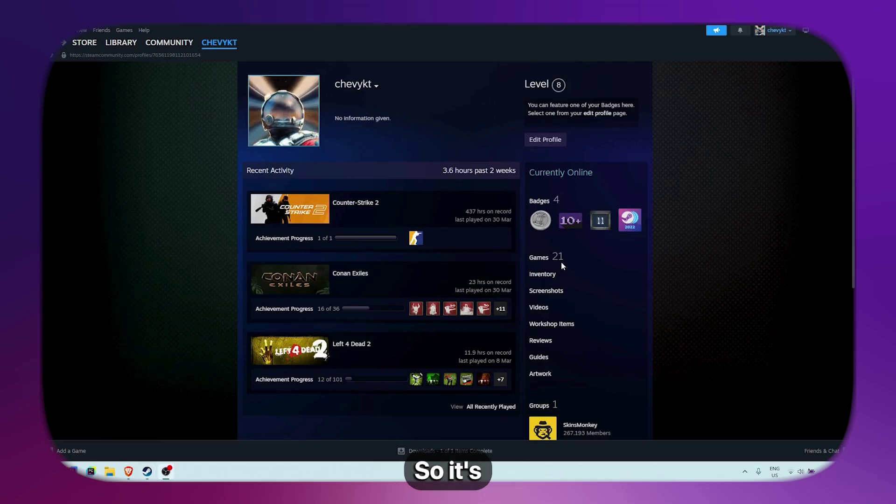
- Open the Years of Service badge details
click(600, 221)
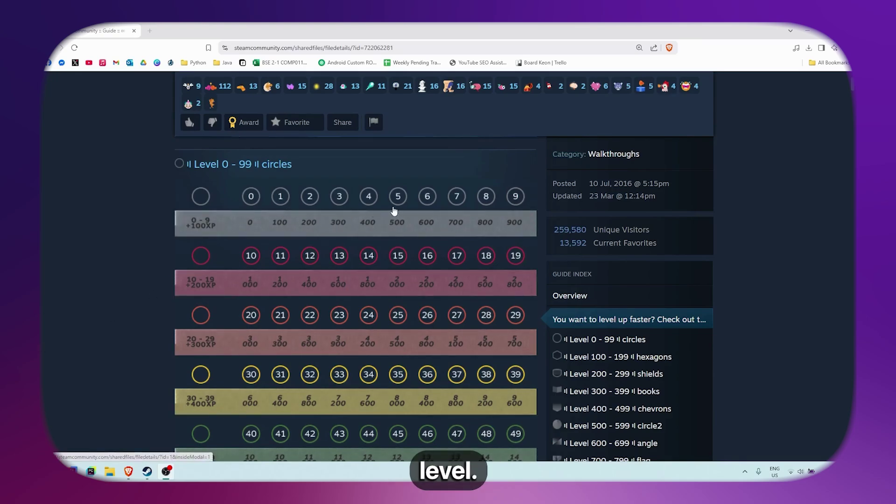
scroll(392, 210, down, 3)
scroll(196, 245, up, 3)
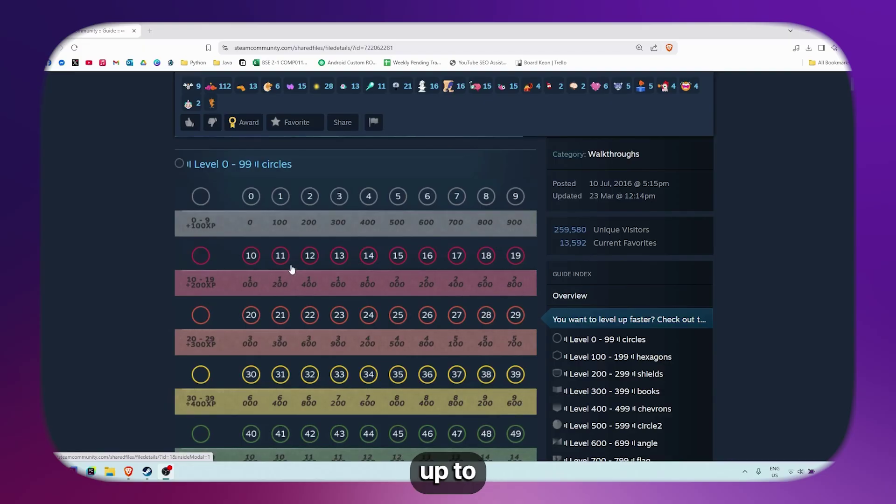
scroll(317, 272, down, 1)
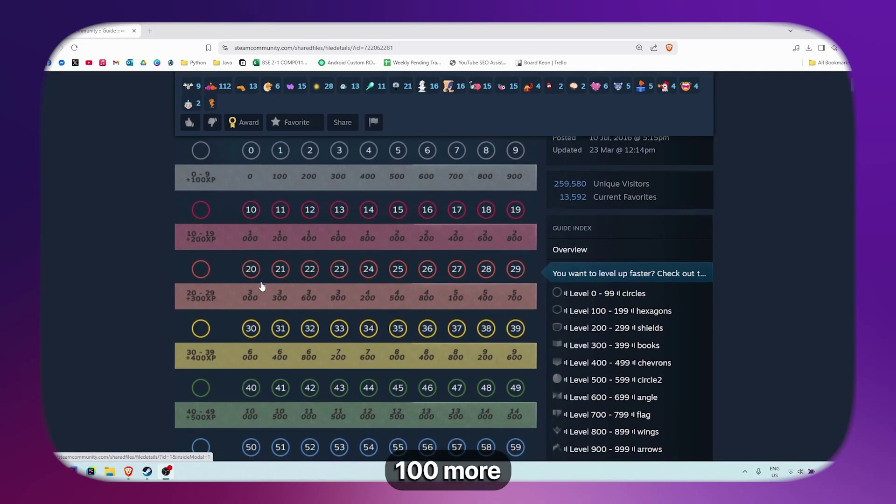
scroll(259, 281, down, 1)
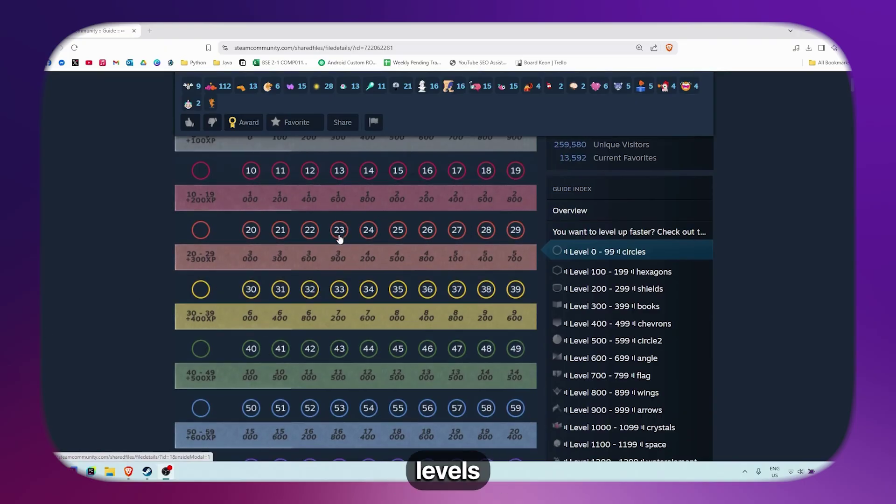
scroll(308, 235, up, 1)
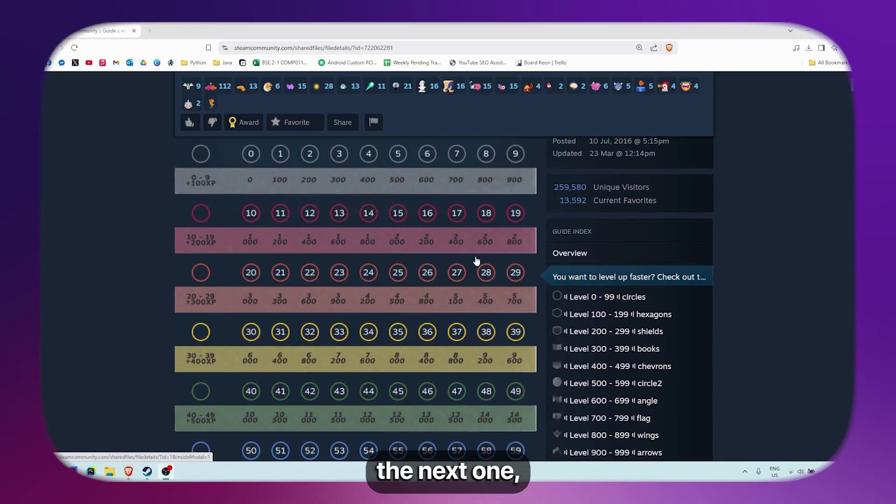
scroll(286, 296, down, 1)
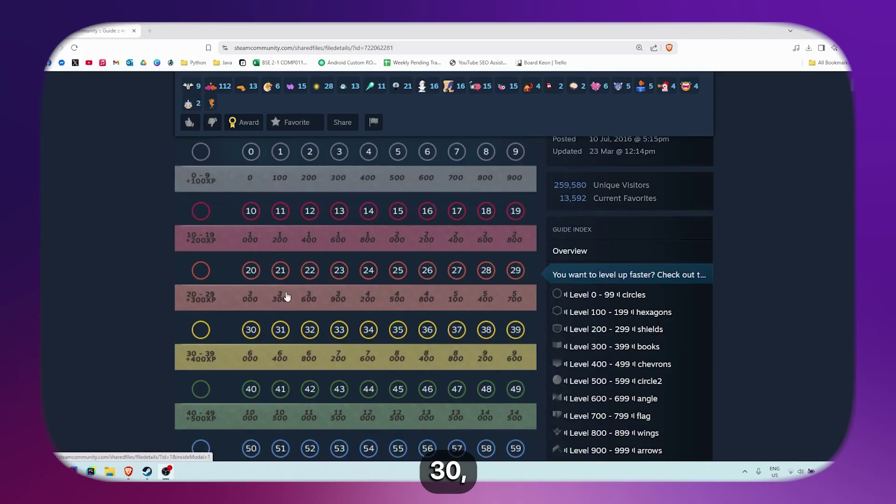
scroll(285, 297, down, 1)
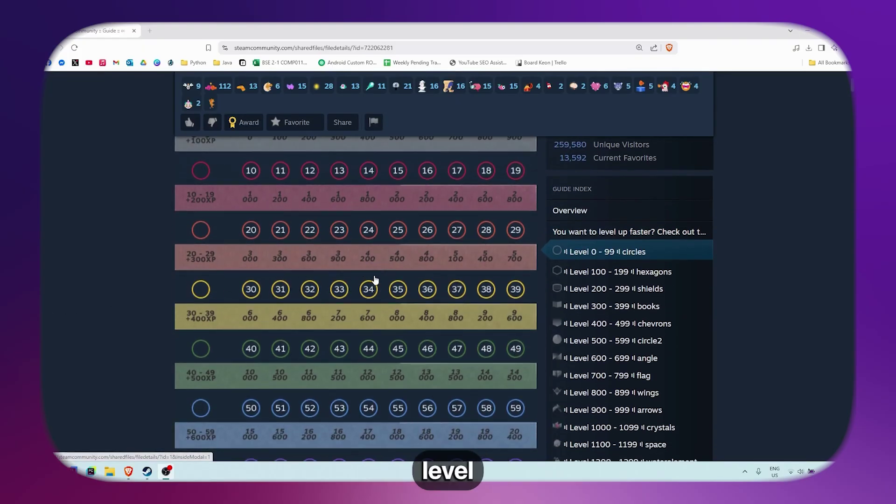
scroll(420, 281, down, 1)
scroll(436, 276, down, 3)
scroll(480, 292, down, 2)
scroll(513, 302, down, 4)
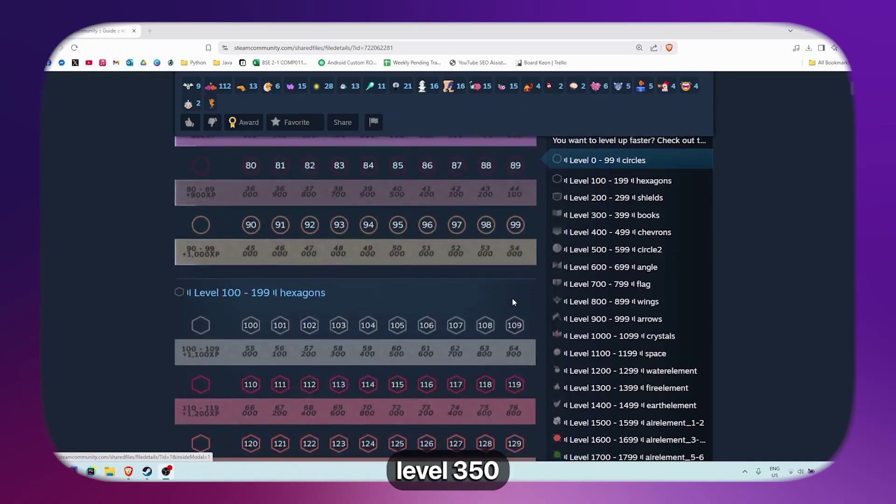
scroll(512, 297, down, 5)
scroll(509, 302, down, 5)
scroll(507, 308, down, 5)
scroll(511, 310, down, 5)
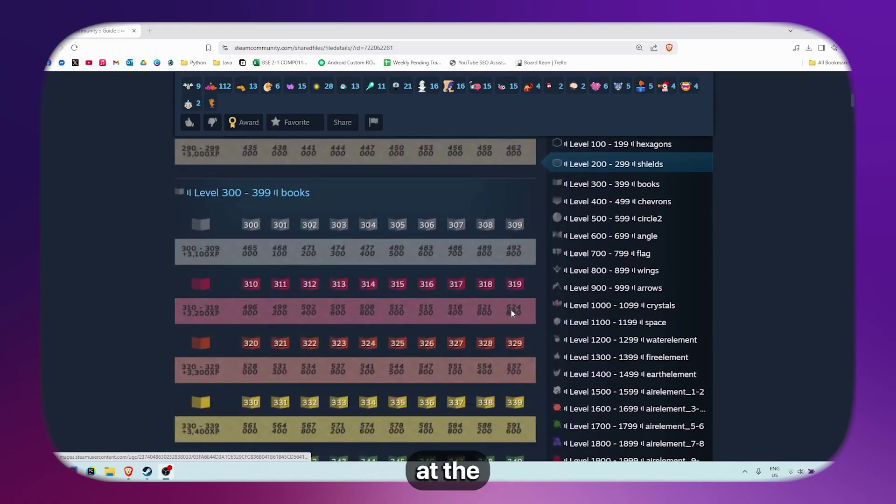
scroll(510, 312, down, 2)
scroll(507, 313, down, 3)
scroll(505, 314, down, 3)
scroll(493, 313, down, 2)
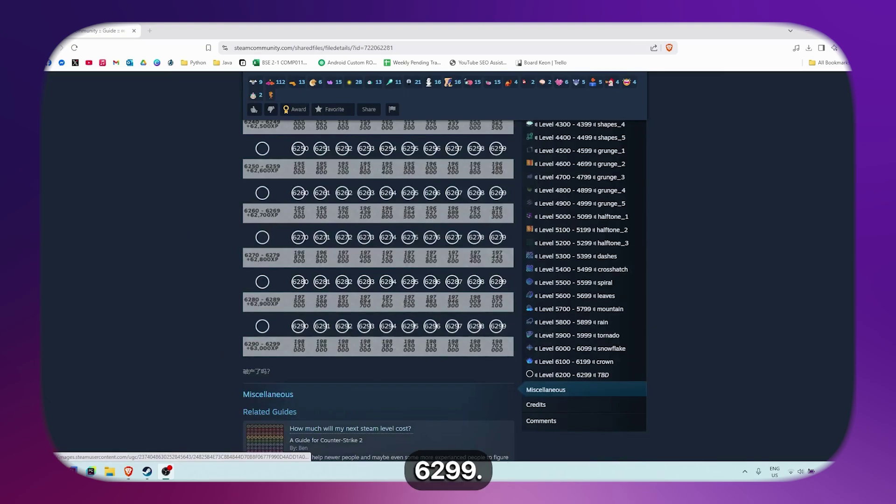
scroll(265, 333, down, 1)
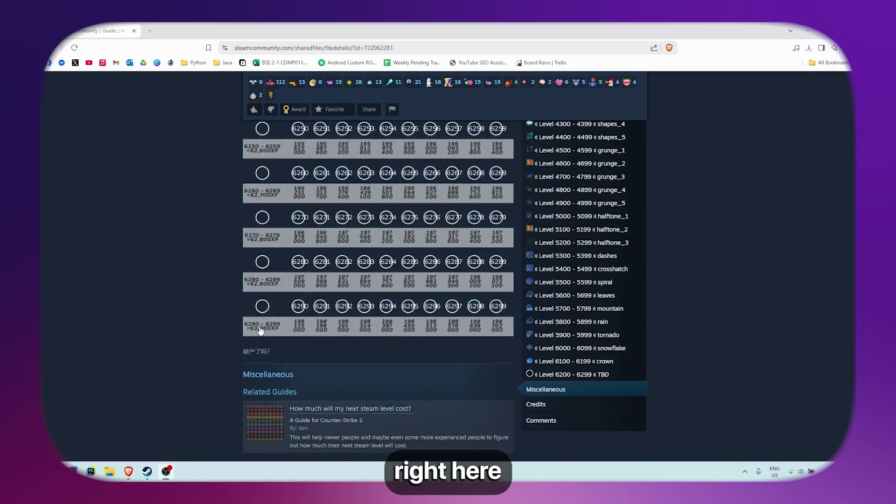